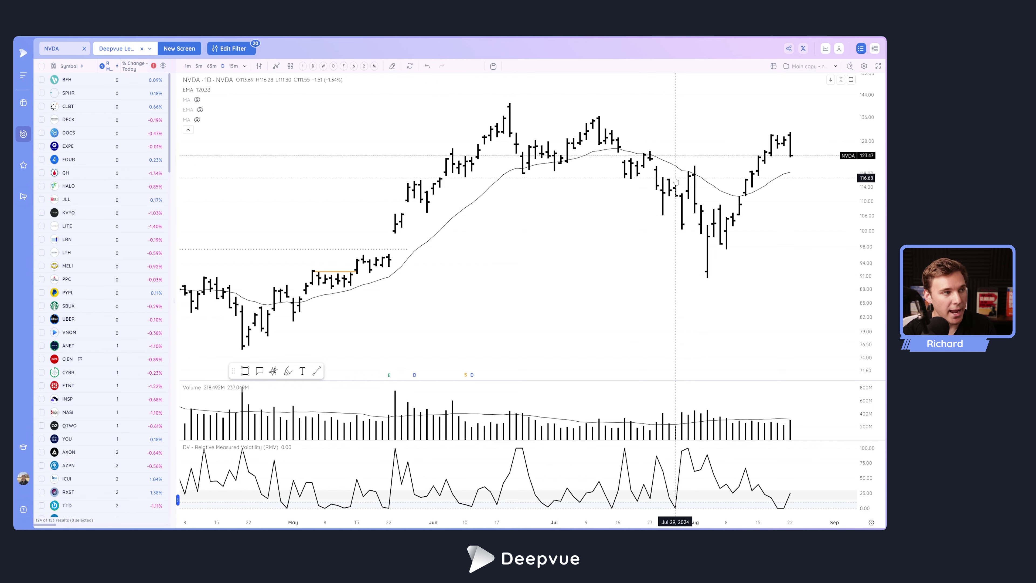
Compare NVDA's price and EMA on the 15-minute and daily charts by alternating between the "15 min tut" and "Daily Tut" indicator templates.
{"action": "left_click", "coordinate": [303, 66]}
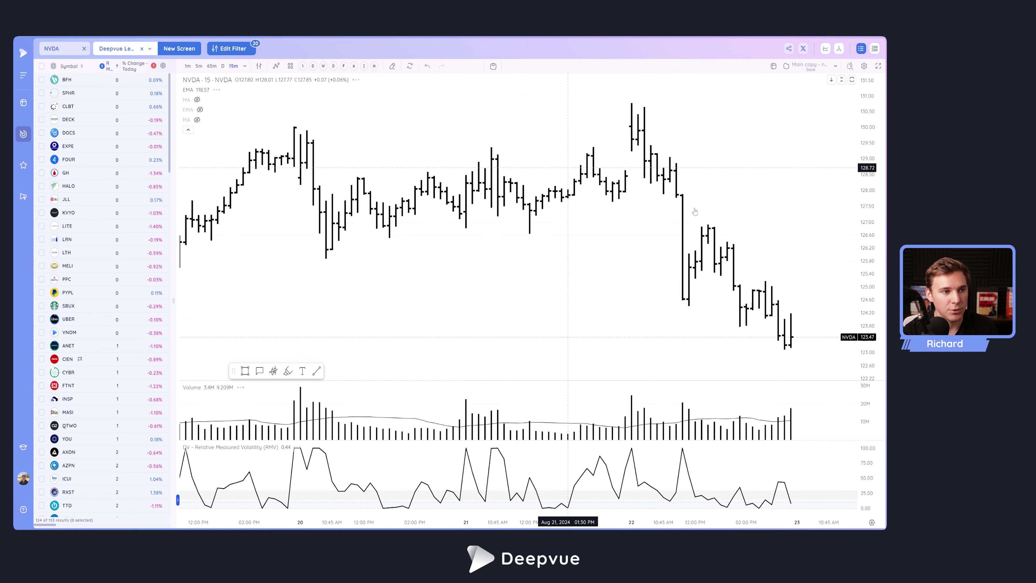
{"action": "scroll", "coordinate": [686, 215], "scroll_direction": "down", "scroll_amount": 10}
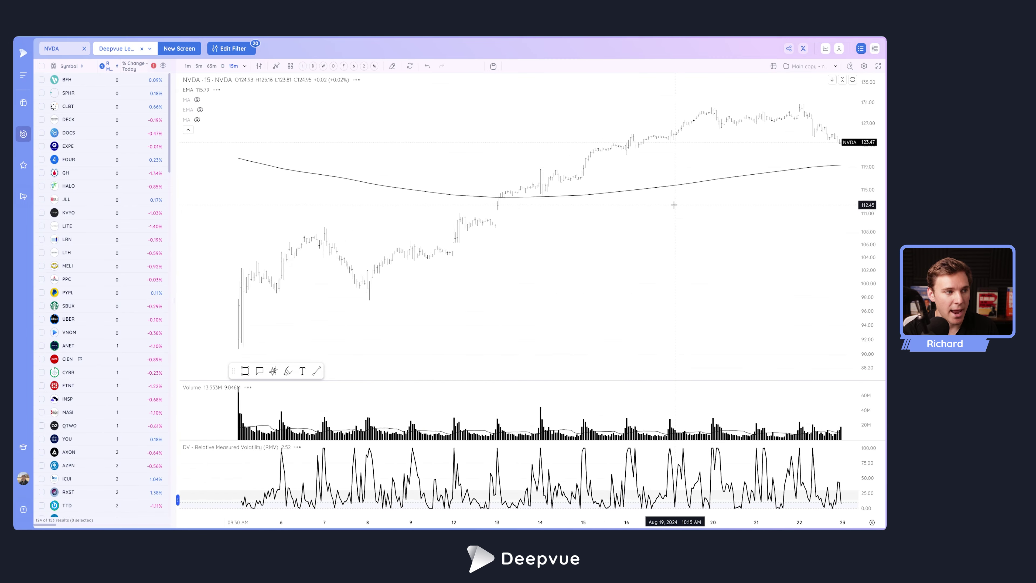
{"action": "scroll", "coordinate": [649, 200], "scroll_direction": "down", "scroll_amount": 6}
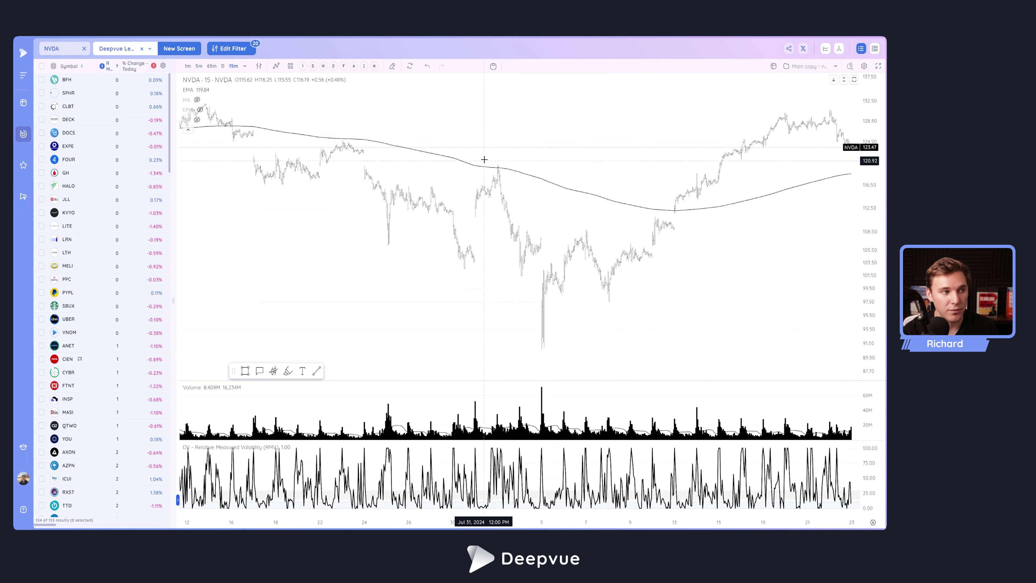
{"action": "left_click", "coordinate": [313, 66]}
{"action": "scroll", "coordinate": [743, 214], "scroll_direction": "up", "scroll_amount": 6}
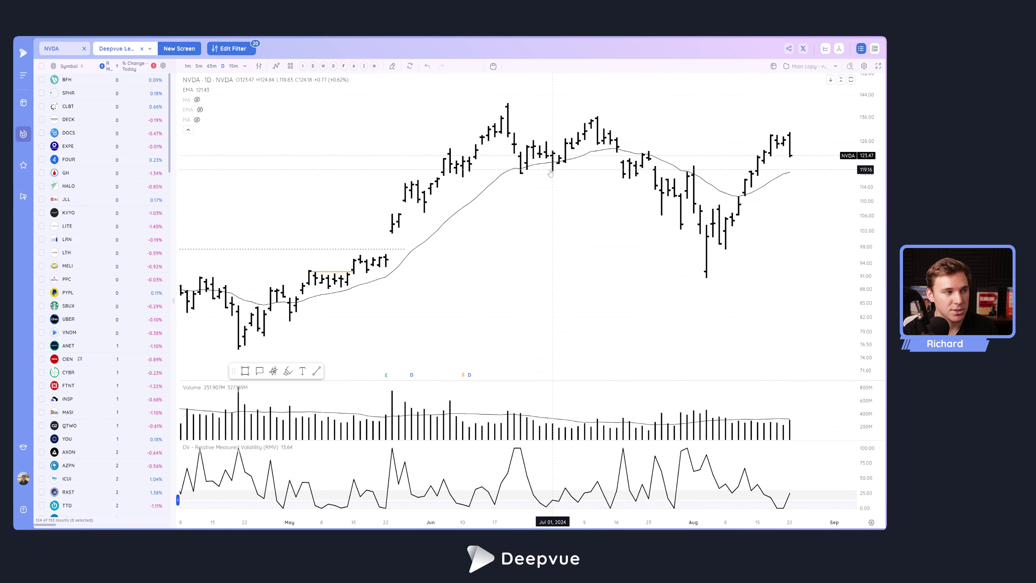
{"action": "left_click", "coordinate": [303, 67]}
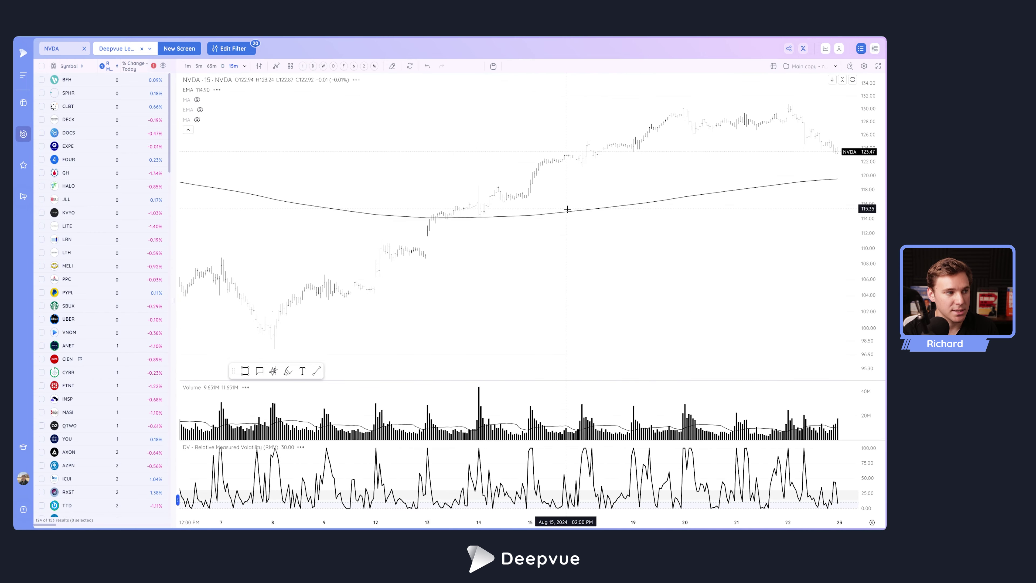
{"action": "scroll", "coordinate": [567, 209], "scroll_direction": "down", "scroll_amount": 2}
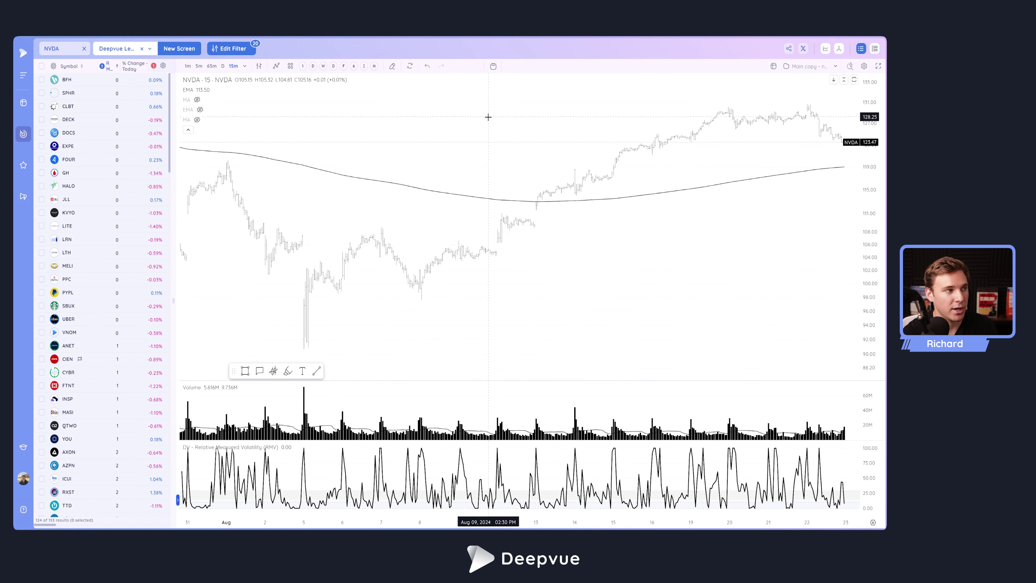
{"action": "left_click", "coordinate": [313, 66]}
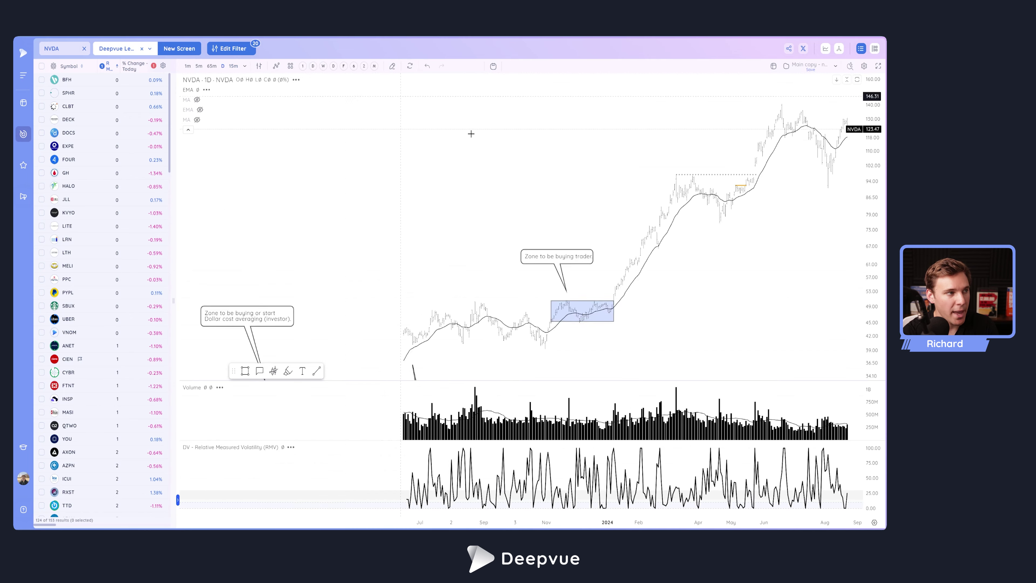
Switch the NVDA daily chart to the 15-minute interval and change the EMA line's colour to purple.
{"action": "scroll", "coordinate": [741, 214], "scroll_direction": "up", "scroll_amount": 2}
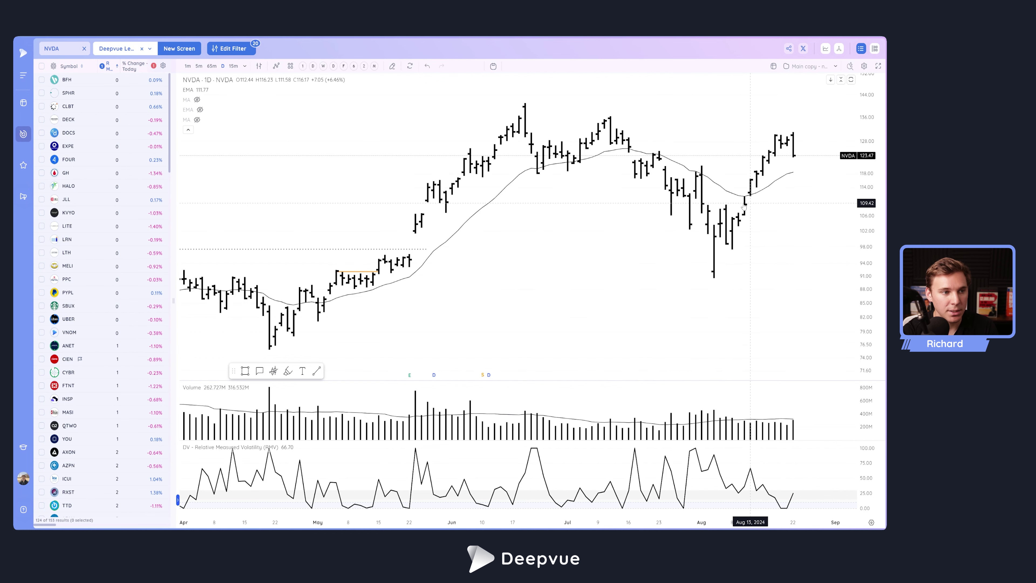
{"action": "scroll", "coordinate": [742, 203], "scroll_direction": "up", "scroll_amount": 1}
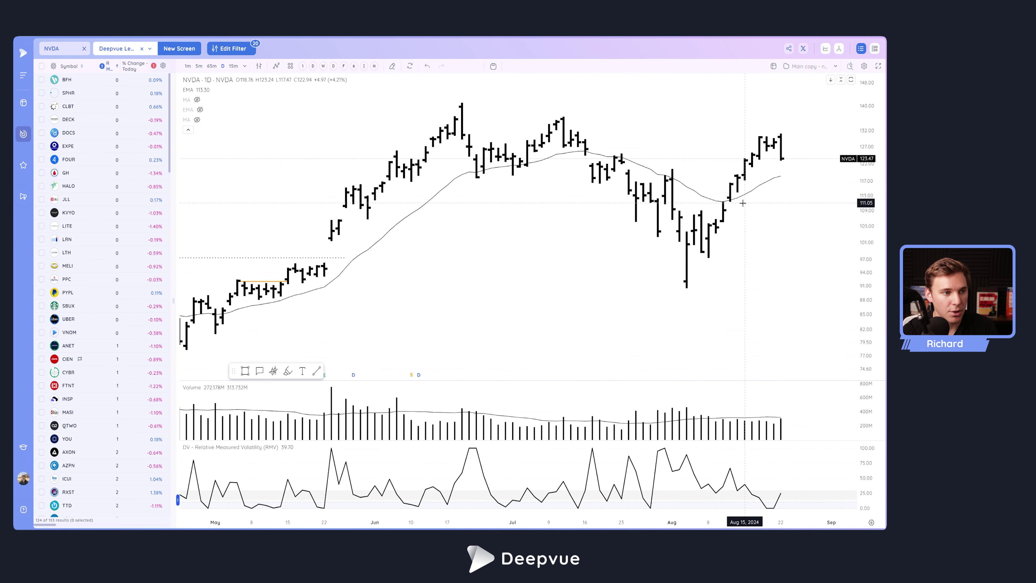
{"action": "left_click", "coordinate": [233, 66]}
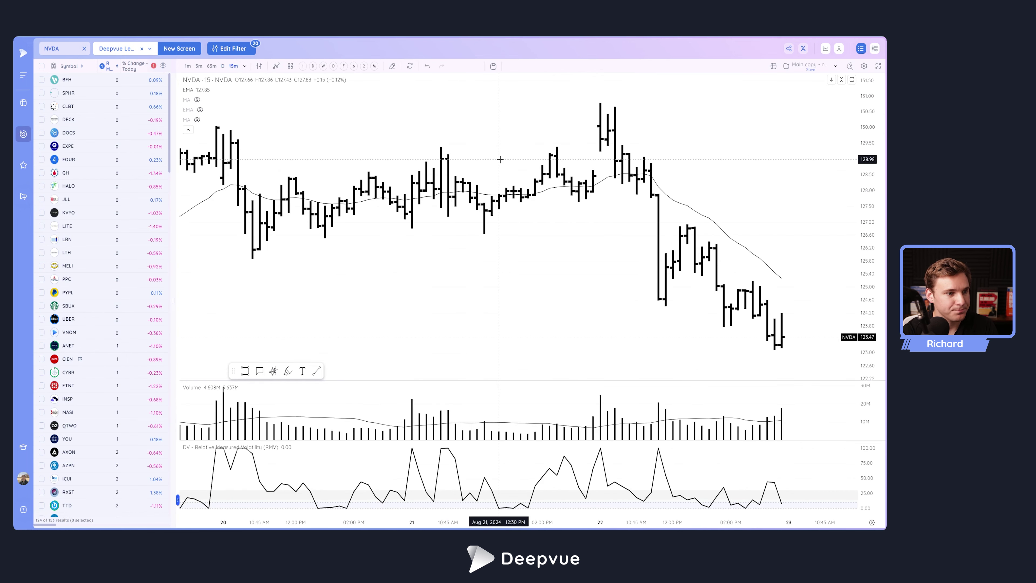
{"action": "scroll", "coordinate": [500, 158], "scroll_direction": "down", "scroll_amount": 1}
{"action": "mouse_move", "coordinate": [186, 92]}
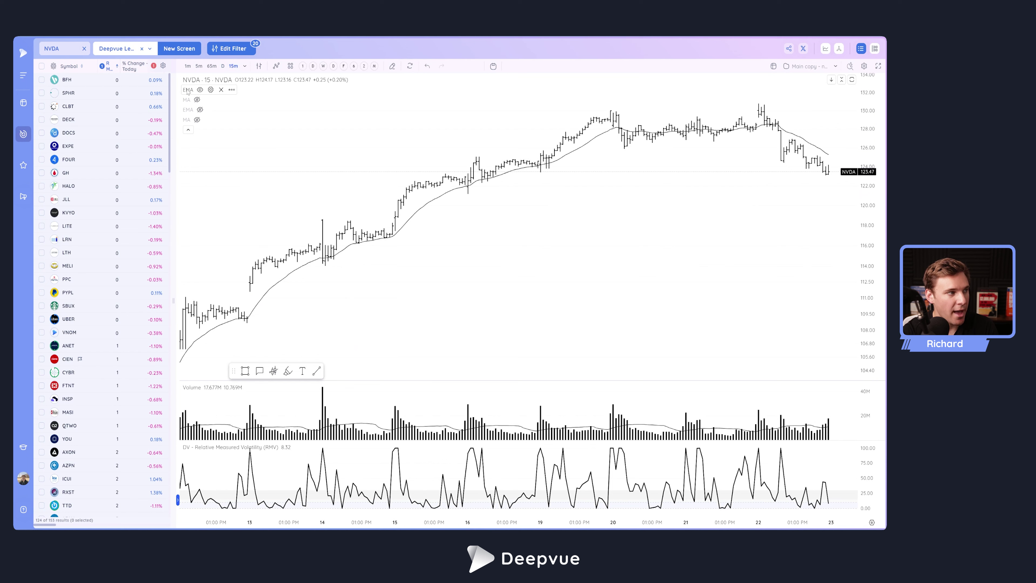
{"action": "left_click", "coordinate": [211, 90]}
{"action": "left_click", "coordinate": [531, 256]}
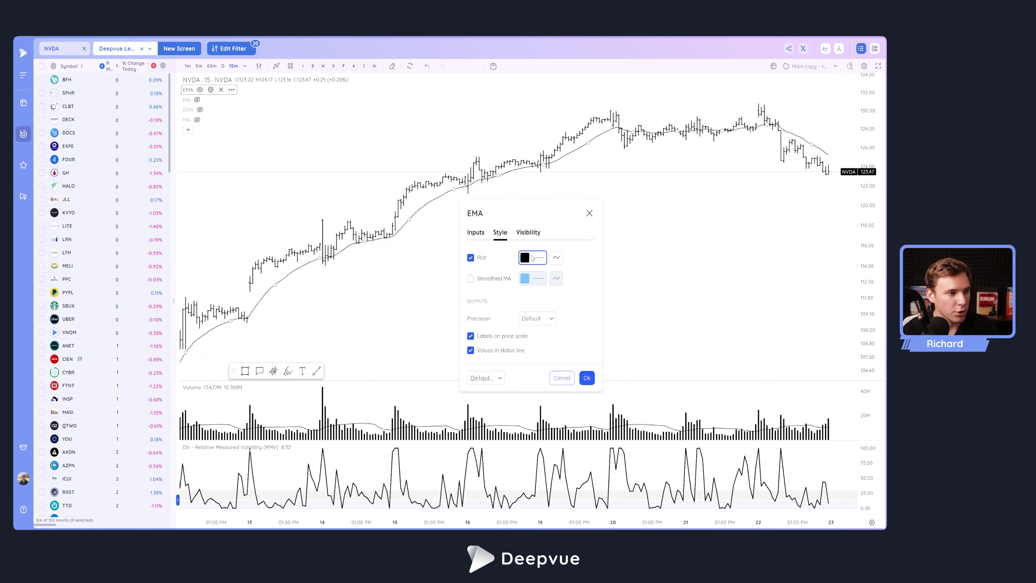
{"action": "left_click", "coordinate": [593, 284]}
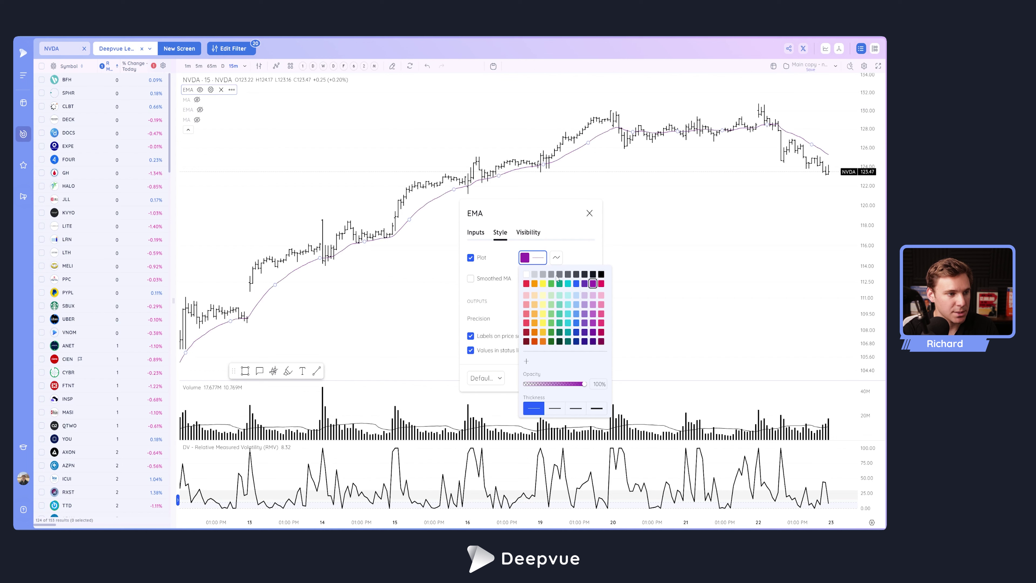
Replace the EMA's length of 21 with the 15-minute equivalent of the daily 21 EMA and apply the settings.
{"action": "left_click", "coordinate": [478, 236]}
{"action": "double_click", "coordinate": [533, 258]}
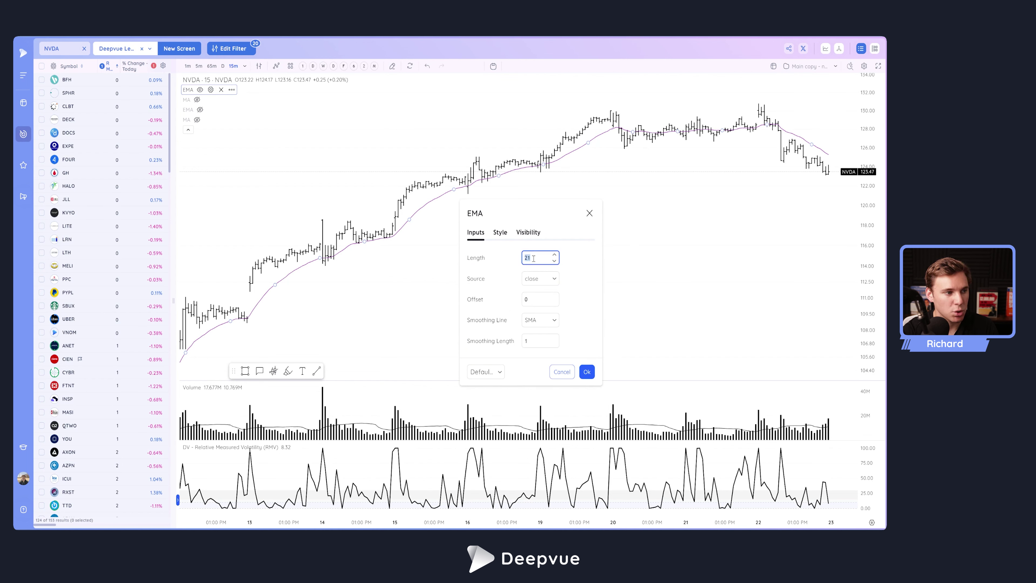
{"action": "key", "text": "BackSpace"}
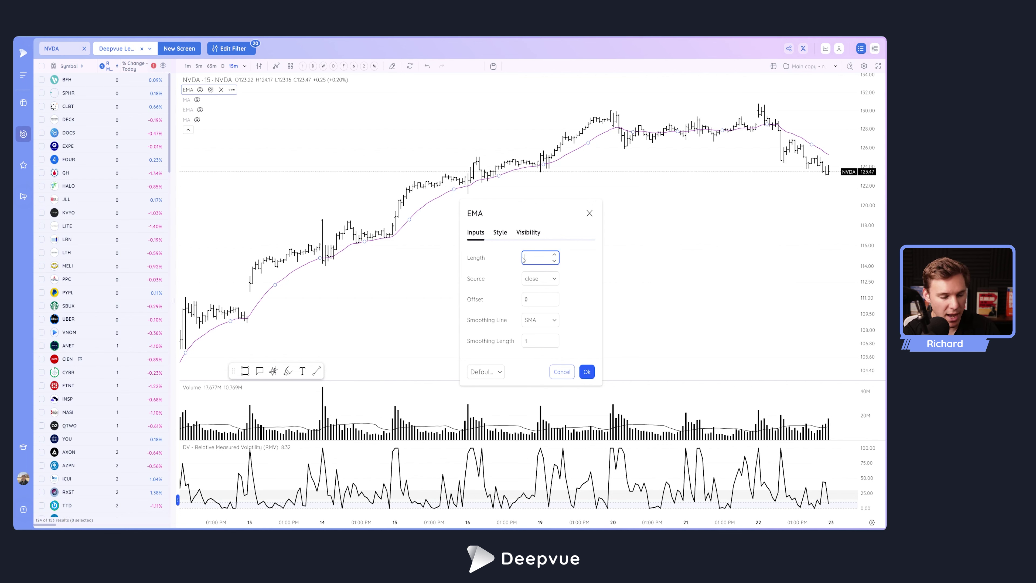
{"action": "left_click", "coordinate": [586, 371]}
Save the indicator setup as a template named "15 min 21ema equivalent" with Remember Interval enabled.
{"action": "scroll", "coordinate": [634, 275], "scroll_direction": "down", "scroll_amount": 5}
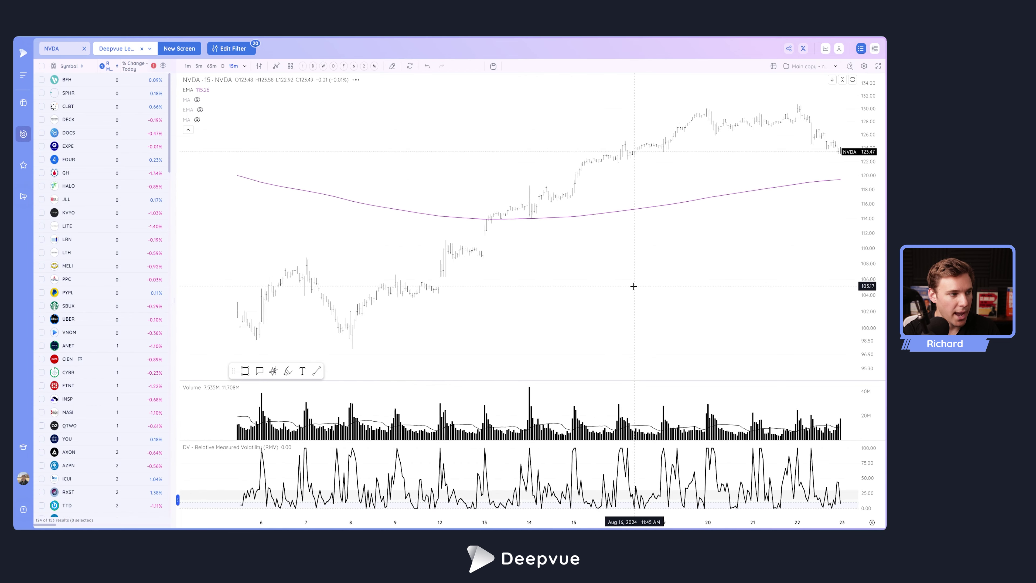
{"action": "scroll", "coordinate": [631, 281], "scroll_direction": "down", "scroll_amount": 2}
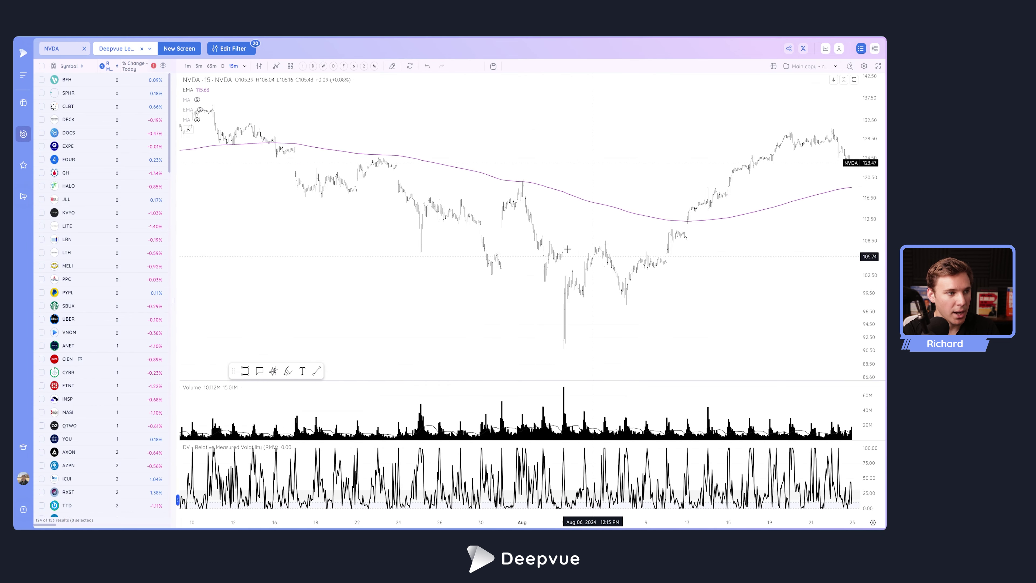
{"action": "scroll", "coordinate": [575, 207], "scroll_direction": "down", "scroll_amount": 2}
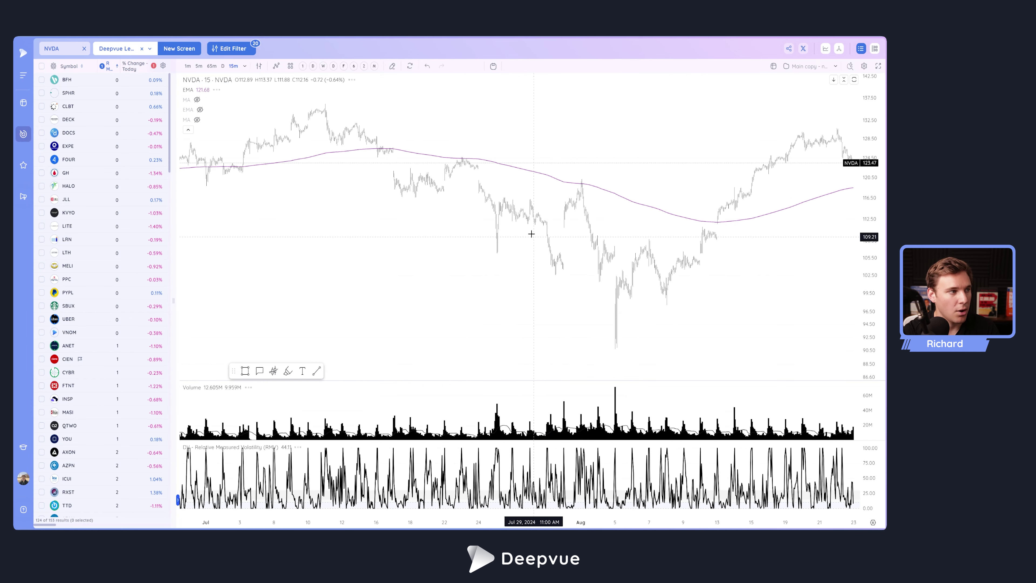
{"action": "scroll", "coordinate": [593, 211], "scroll_direction": "up", "scroll_amount": 2}
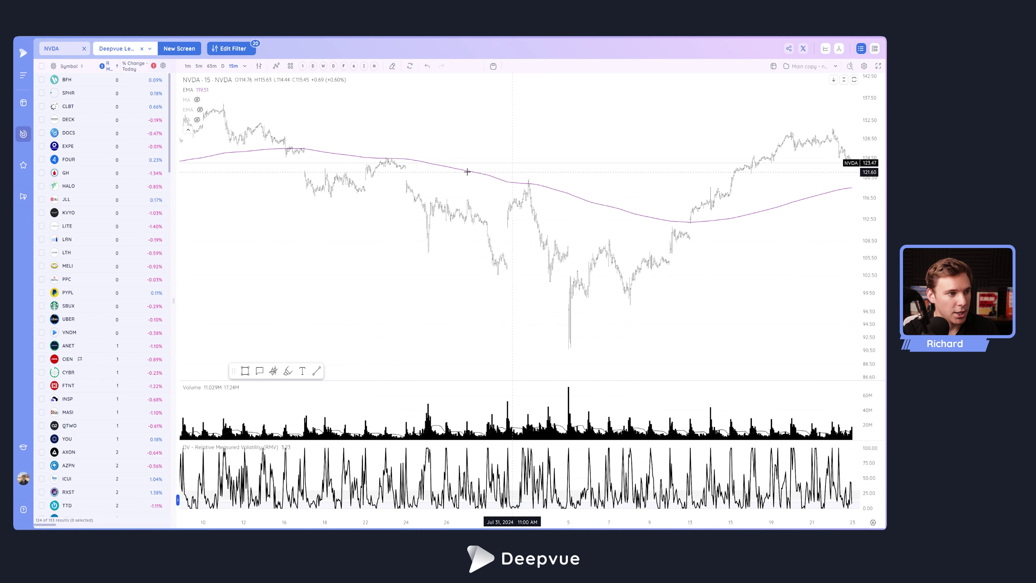
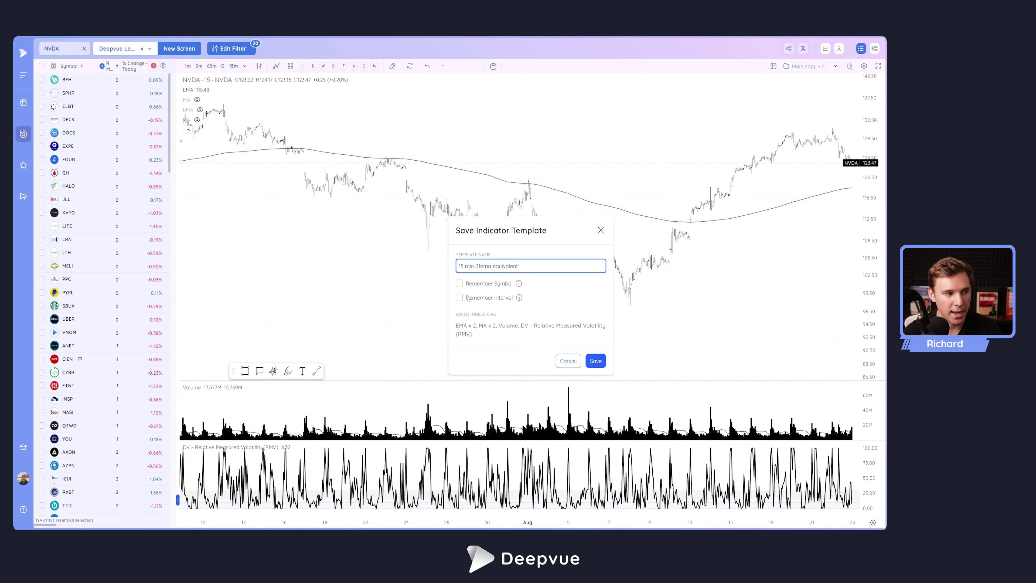
{"action": "left_click", "coordinate": [460, 298]}
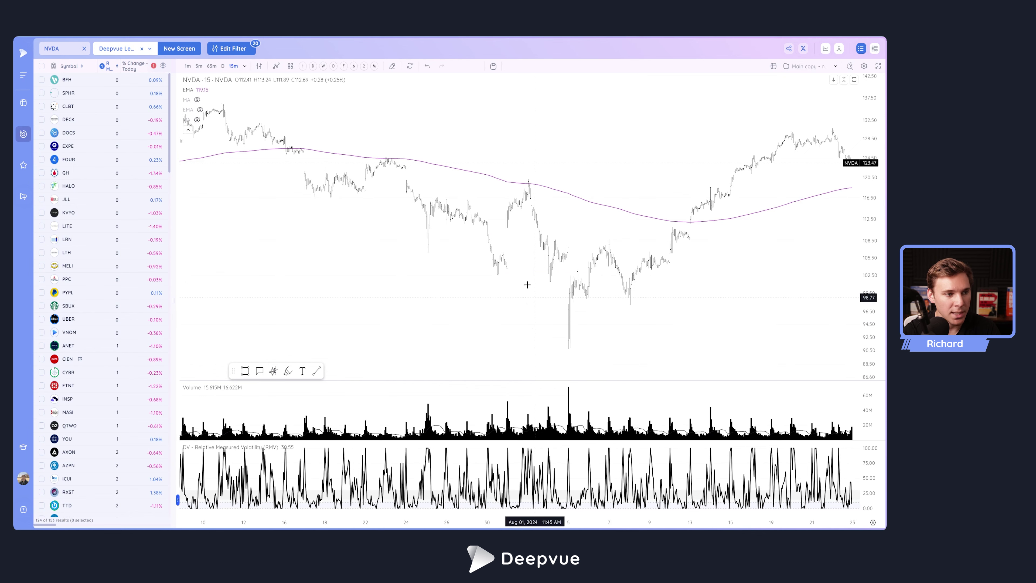
Remove "15 min tut" from the favourite indicator templates and add "15 min 21ema equivalent" to the favourites.
{"action": "left_click", "coordinate": [291, 67]}
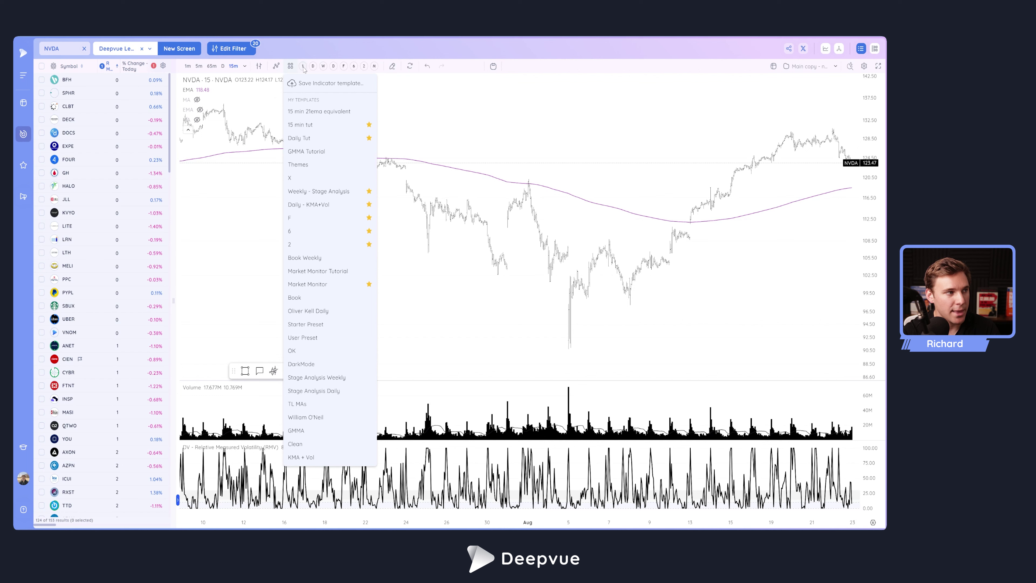
{"action": "left_click", "coordinate": [369, 125]}
{"action": "left_click", "coordinate": [369, 112]}
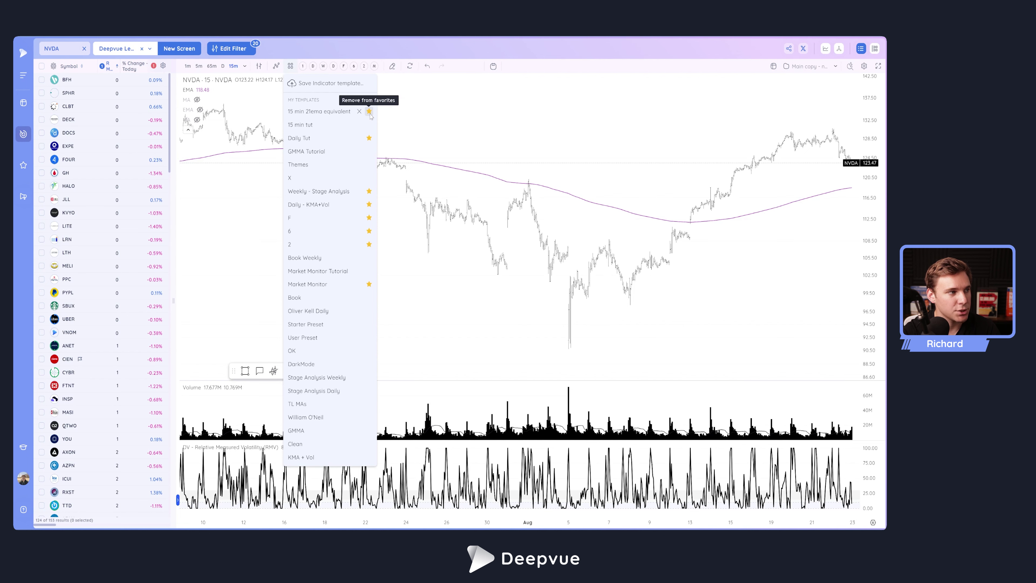
{"action": "left_click", "coordinate": [396, 119]}
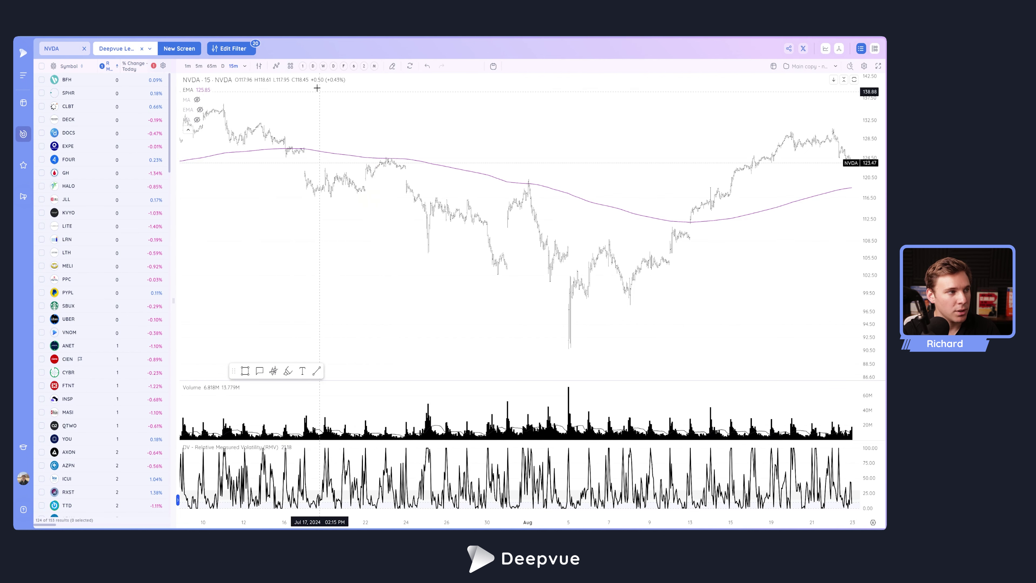
Apply the daily template to NVDA, view its recent price action, and return to the "15 min 21ema equivalent" template.
{"action": "left_click", "coordinate": [313, 67]}
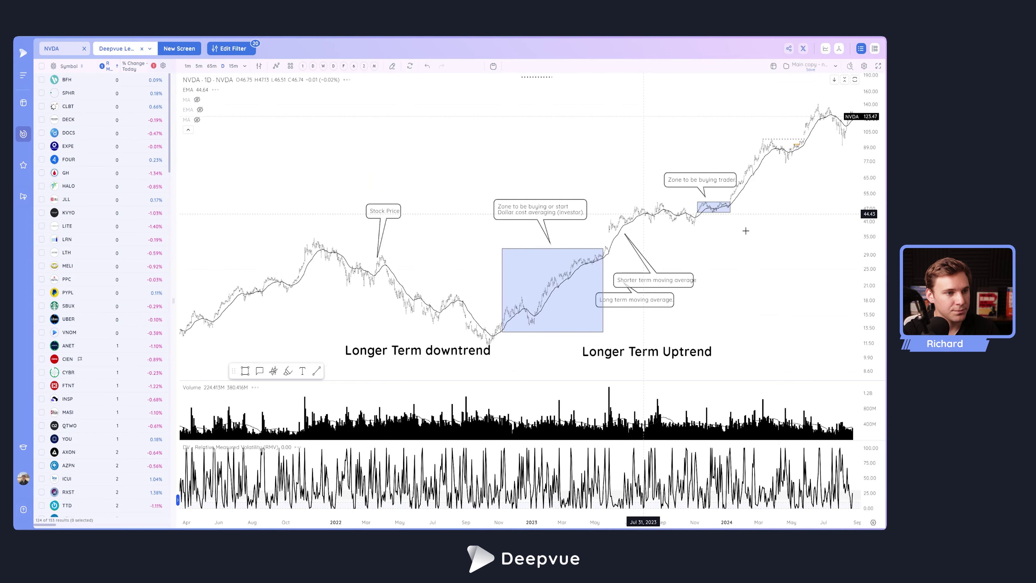
{"action": "scroll", "coordinate": [723, 223], "scroll_direction": "up", "scroll_amount": 5}
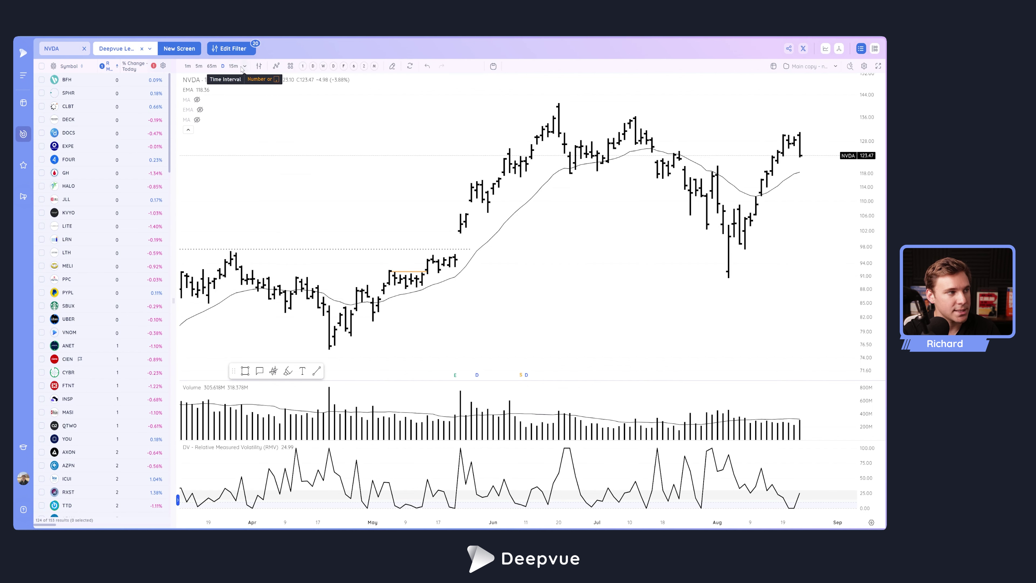
{"action": "left_click", "coordinate": [303, 67]}
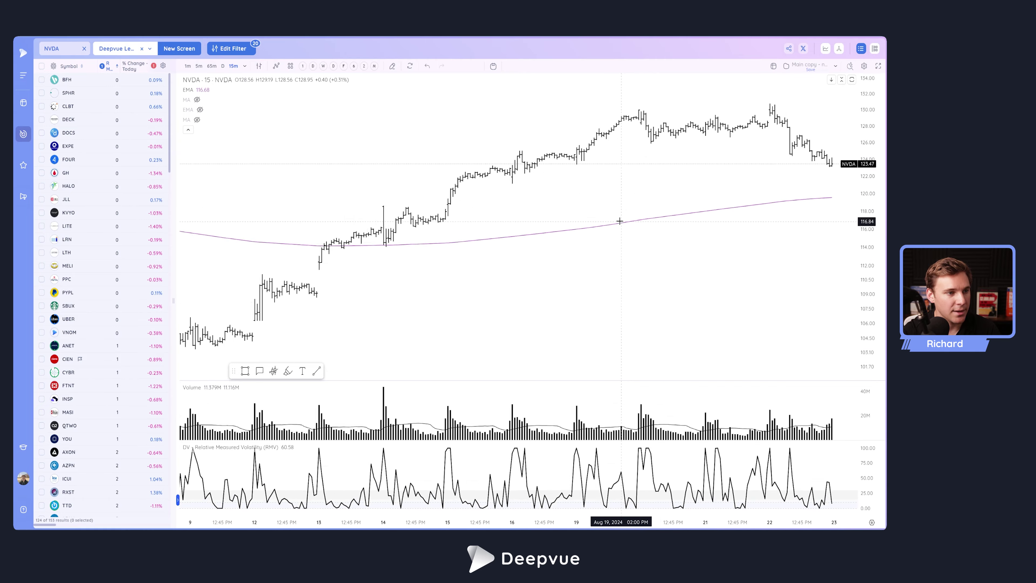
Examine how NVDA's price behaves around the purple EMA on the 15-minute chart through July and August 2024.
{"action": "scroll", "coordinate": [619, 221], "scroll_direction": "down", "scroll_amount": 5}
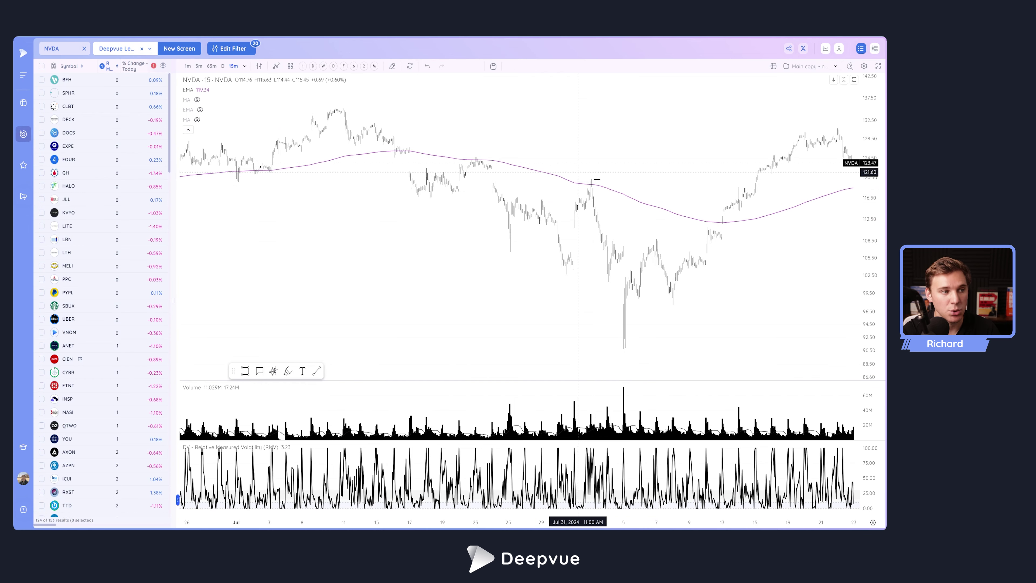
{"action": "scroll", "coordinate": [593, 195], "scroll_direction": "up", "scroll_amount": 4}
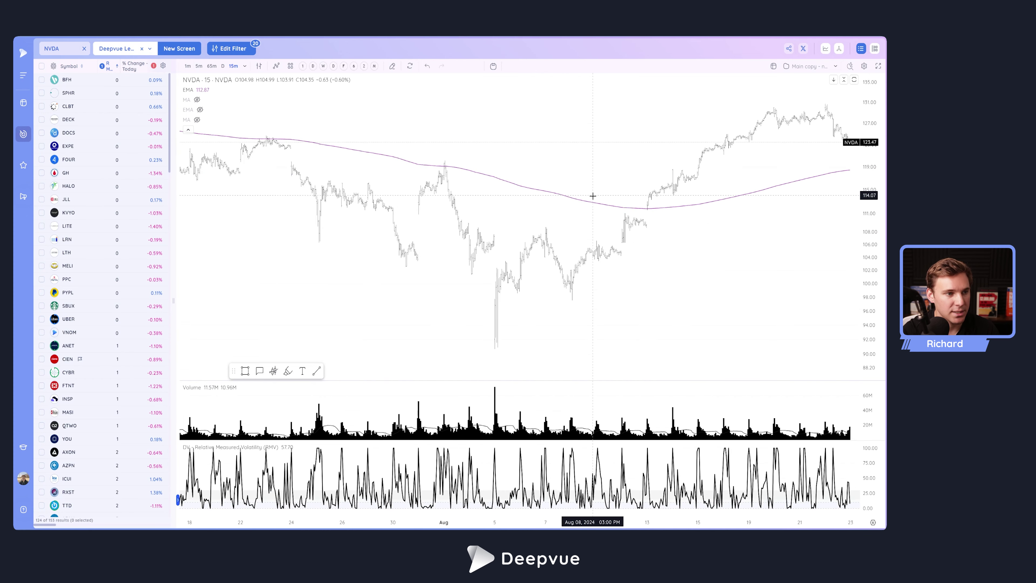
{"action": "scroll", "coordinate": [591, 196], "scroll_direction": "down", "scroll_amount": 4}
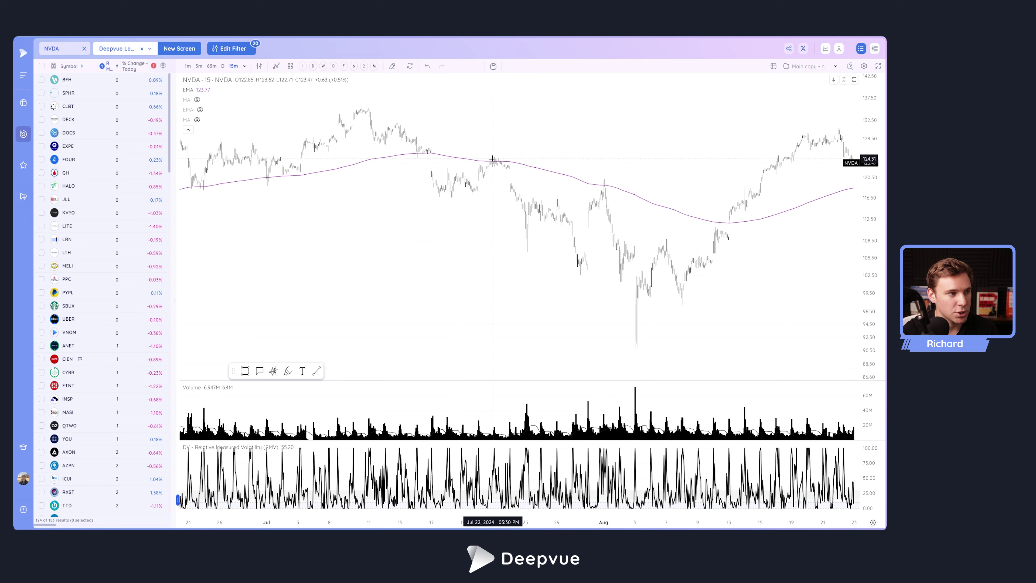
{"action": "scroll", "coordinate": [600, 196], "scroll_direction": "down", "scroll_amount": 2}
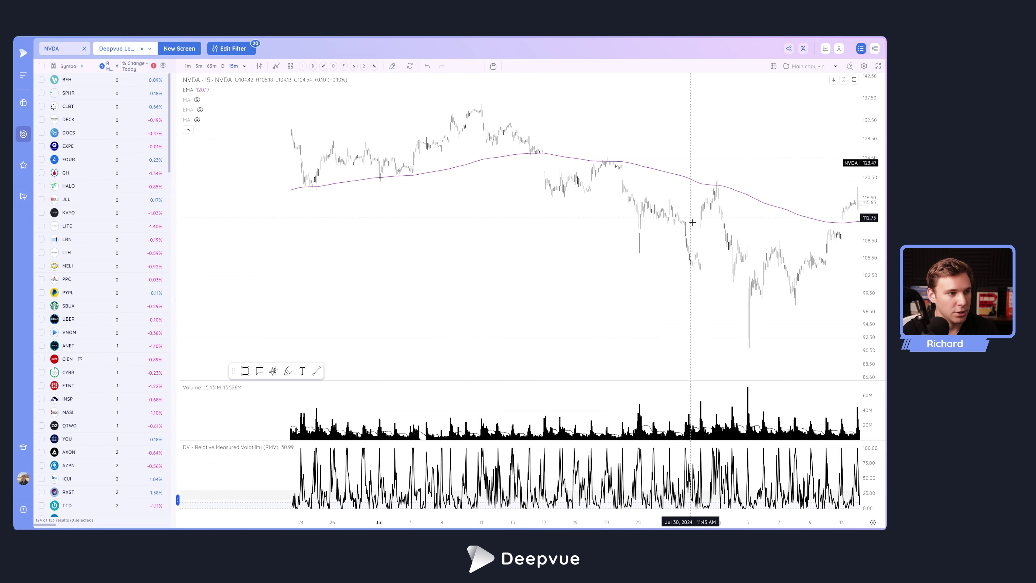
{"action": "scroll", "coordinate": [624, 192], "scroll_direction": "up", "scroll_amount": 6}
{"action": "scroll", "coordinate": [582, 180], "scroll_direction": "up", "scroll_amount": 3}
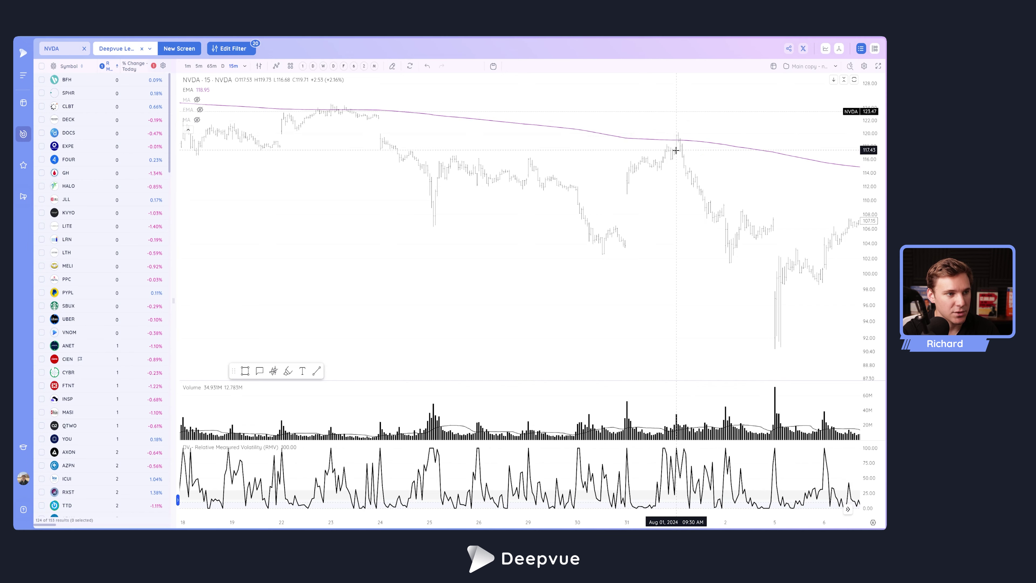
{"action": "scroll", "coordinate": [675, 142], "scroll_direction": "up", "scroll_amount": 3}
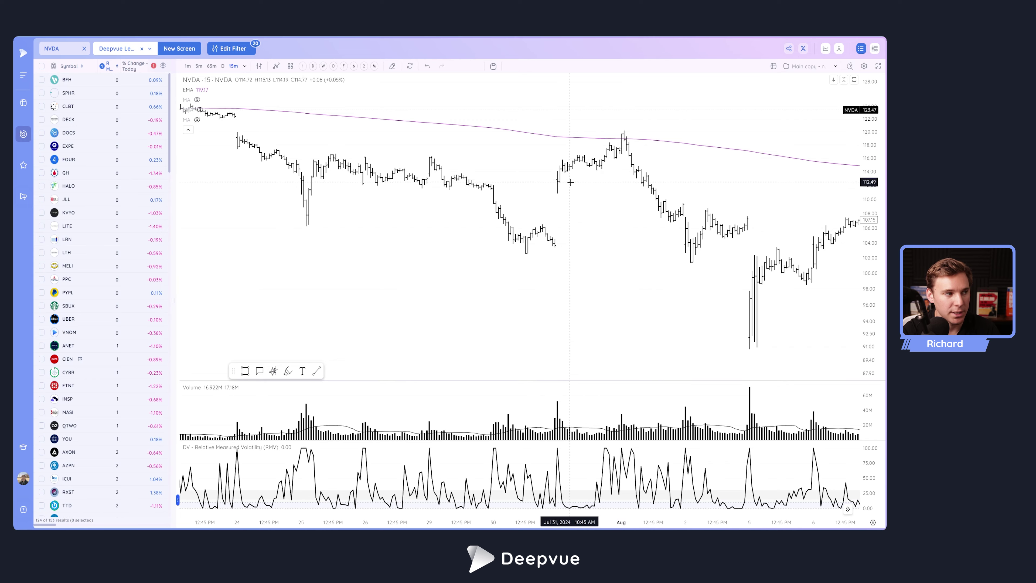
{"action": "scroll", "coordinate": [570, 182], "scroll_direction": "down", "scroll_amount": 3}
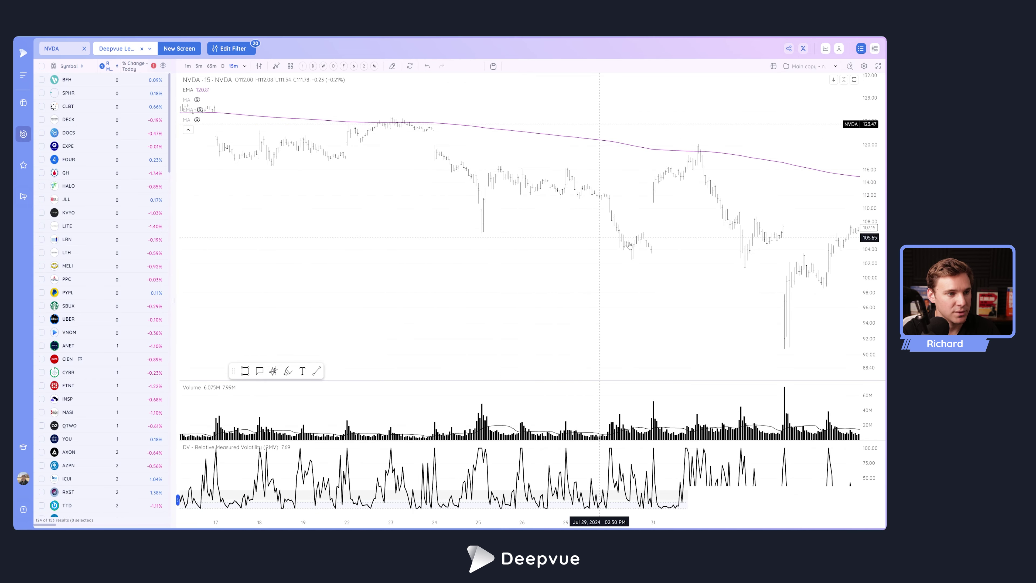
{"action": "scroll", "coordinate": [629, 245], "scroll_direction": "right", "scroll_amount": 10}
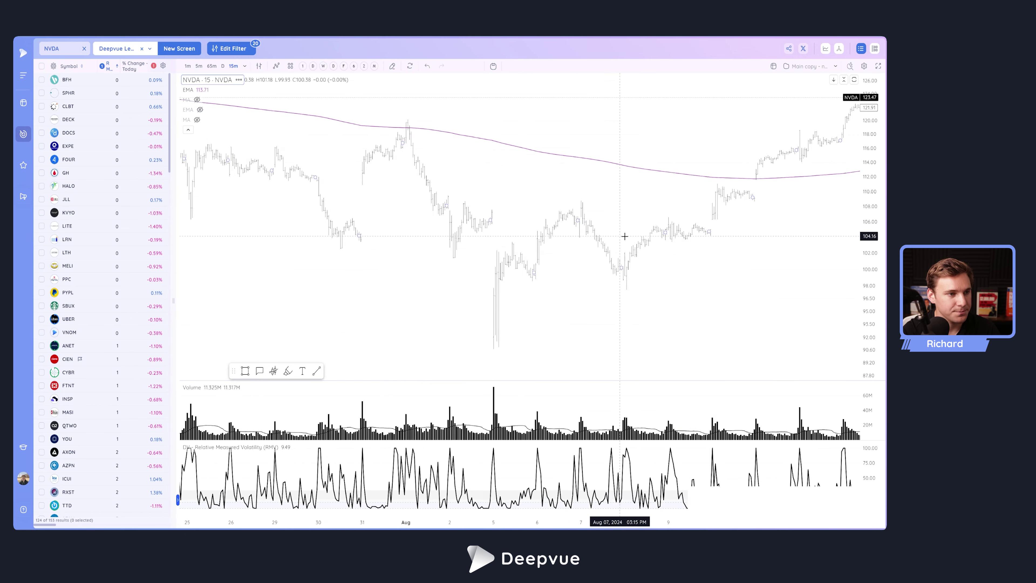
Examine NVDA's 15-minute price action around the purple EMA from August 8 to 15, 2024.
{"action": "scroll", "coordinate": [625, 236], "scroll_direction": "up", "scroll_amount": 5}
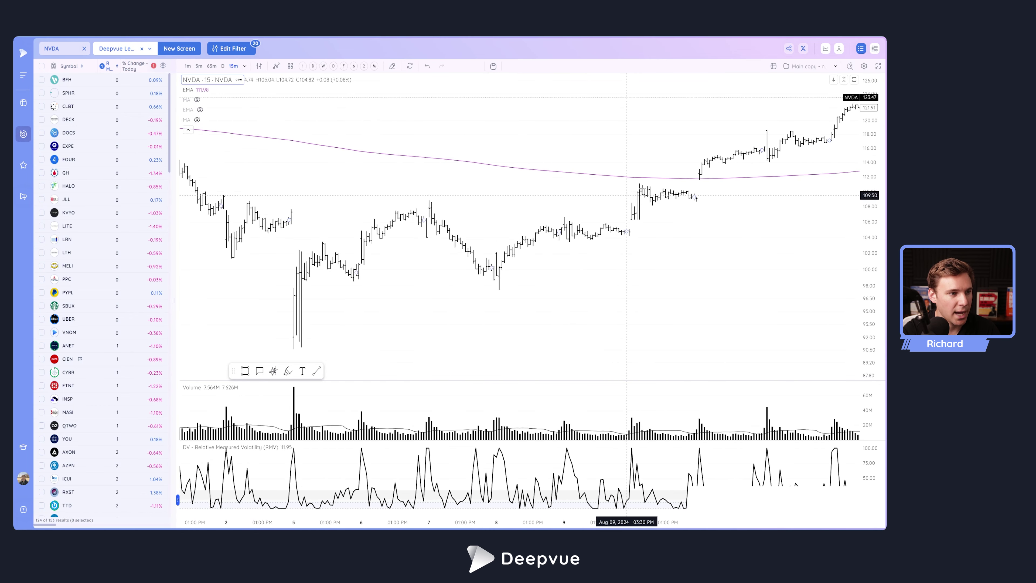
{"action": "scroll", "coordinate": [626, 195], "scroll_direction": "right", "scroll_amount": 5}
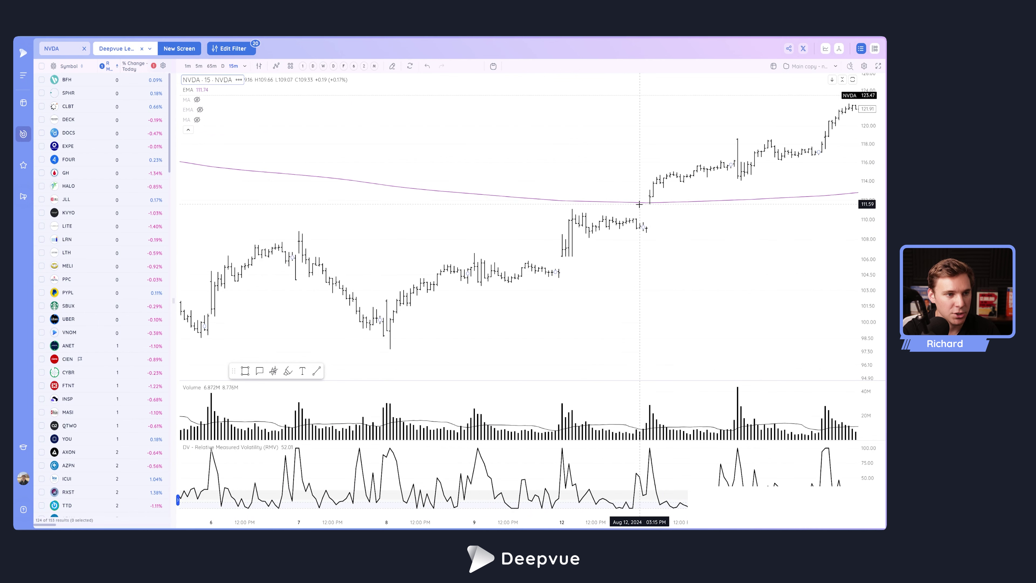
{"action": "scroll", "coordinate": [612, 205], "scroll_direction": "right", "scroll_amount": 3}
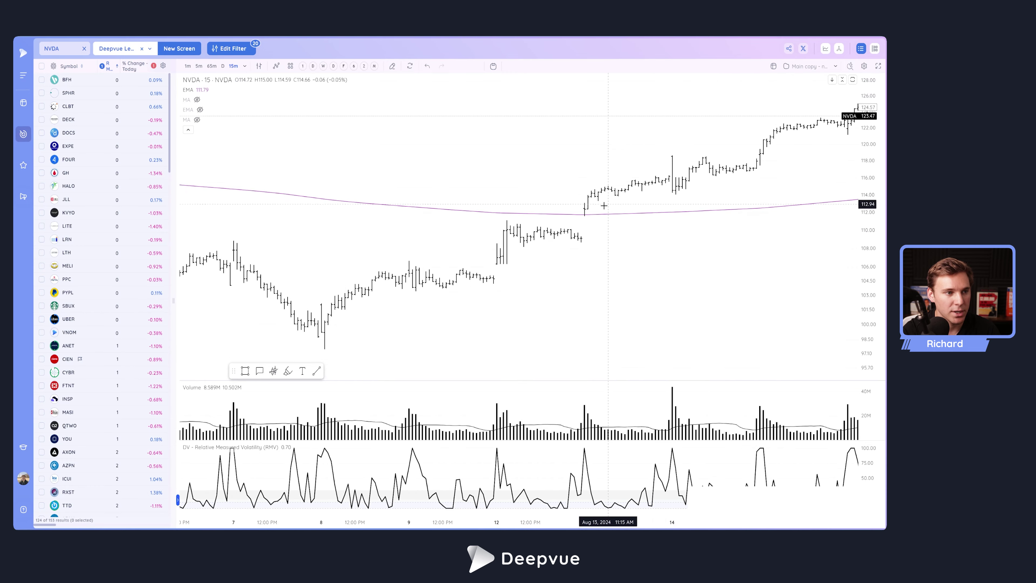
{"action": "scroll", "coordinate": [578, 196], "scroll_direction": "right", "scroll_amount": 3}
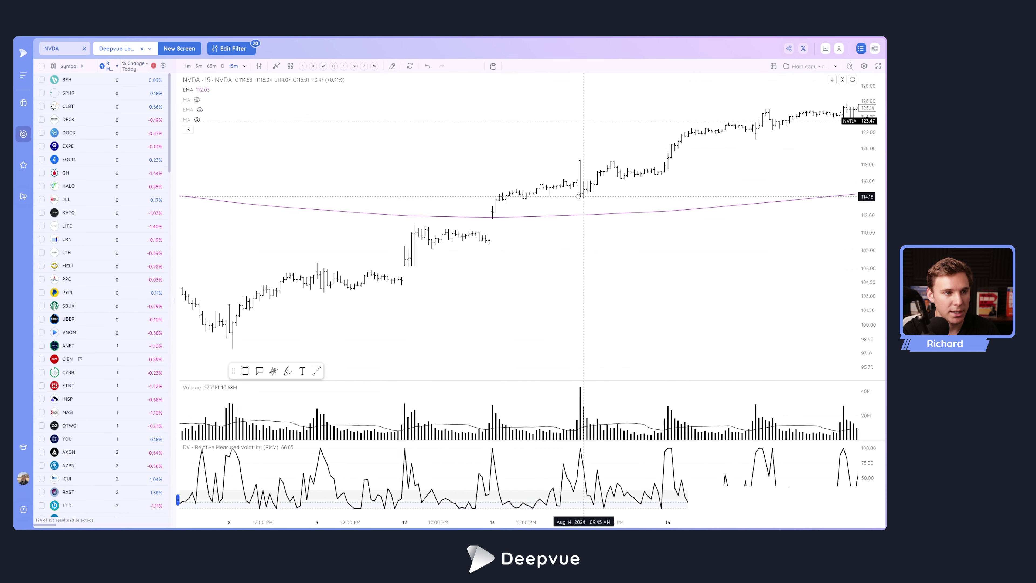
{"action": "scroll", "coordinate": [578, 197], "scroll_direction": "right", "scroll_amount": 1}
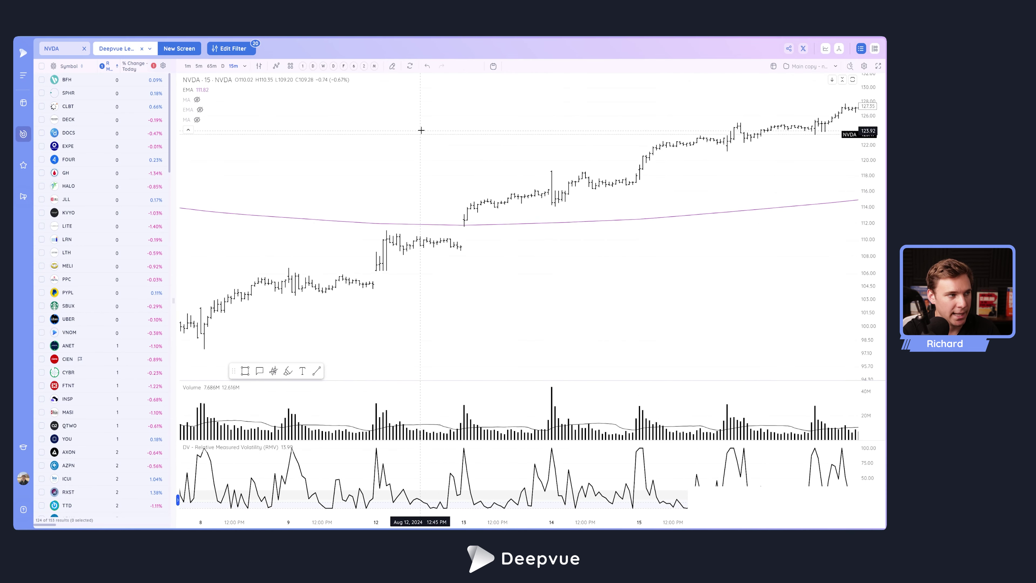
Compare NVDA's price around the single EMA on the daily chart with the 15-minute chart through July and August 2024.
{"action": "left_click", "coordinate": [313, 66]}
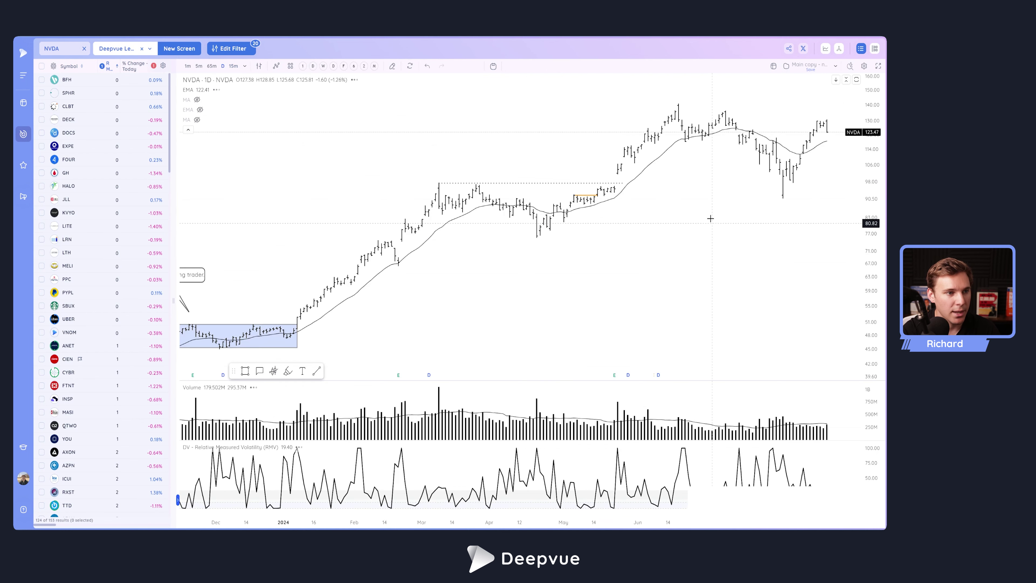
{"action": "scroll", "coordinate": [741, 197], "scroll_direction": "up", "scroll_amount": 1}
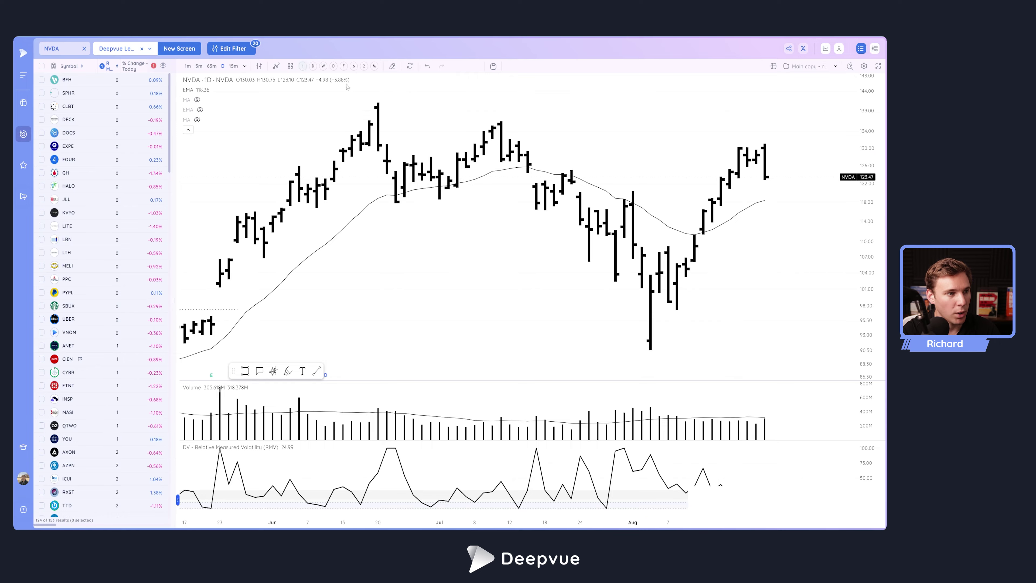
{"action": "key", "text": "1"}
{"action": "key", "text": "5"}
{"action": "key", "text": "Return"}
{"action": "scroll", "coordinate": [585, 225], "scroll_direction": "down", "scroll_amount": 10}
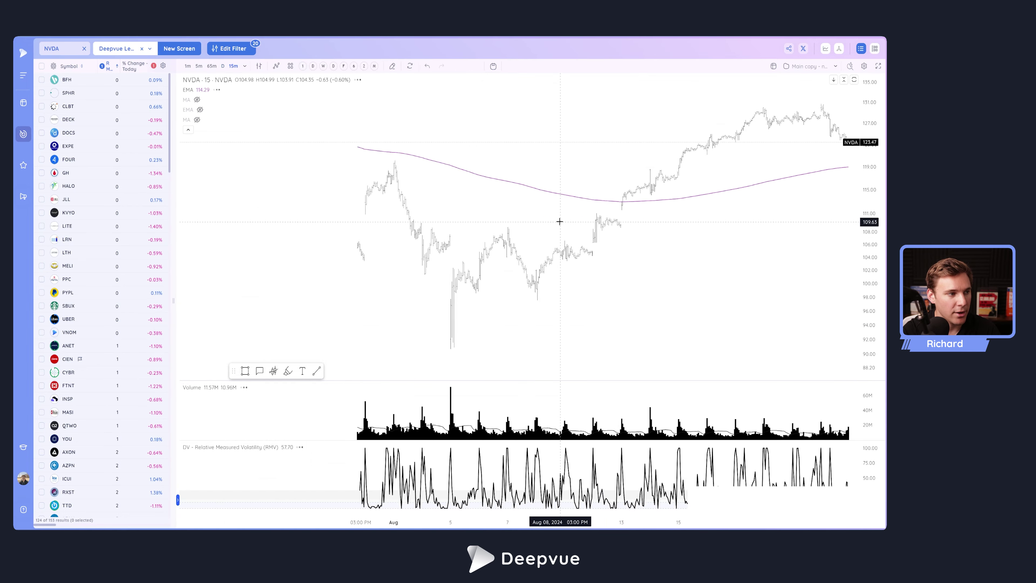
{"action": "scroll", "coordinate": [559, 221], "scroll_direction": "down", "scroll_amount": 5}
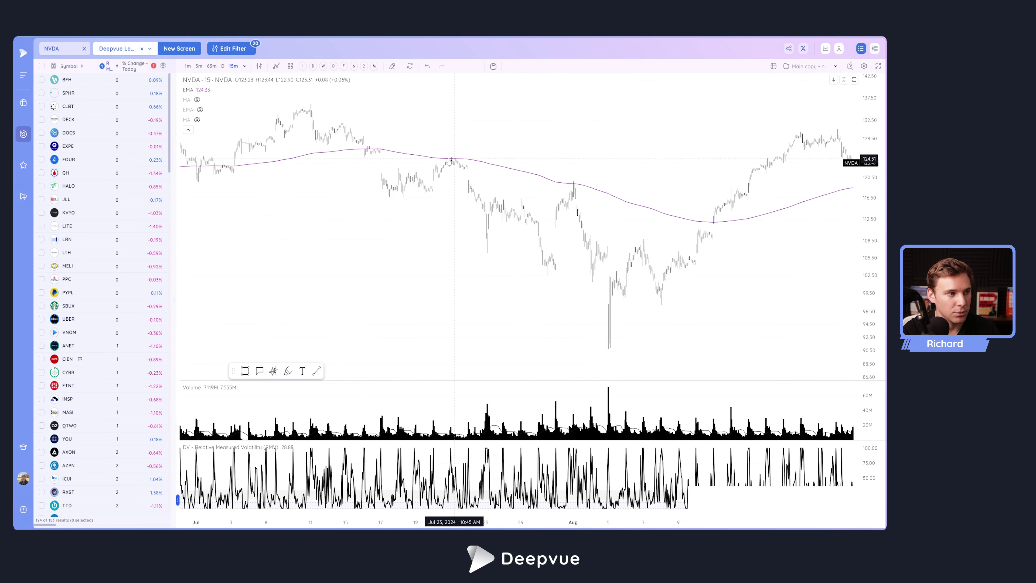
{"action": "scroll", "coordinate": [615, 234], "scroll_direction": "up", "scroll_amount": 2}
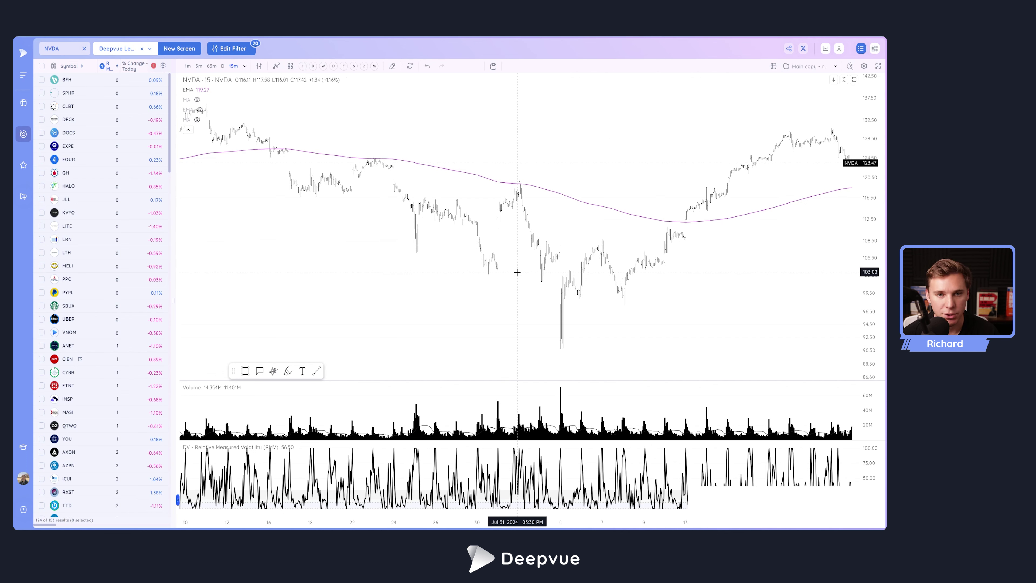
Apply the daily template with several moving averages and DV - Market Navigator, and view NVDA from April to August 2024.
{"action": "left_click", "coordinate": [333, 66]}
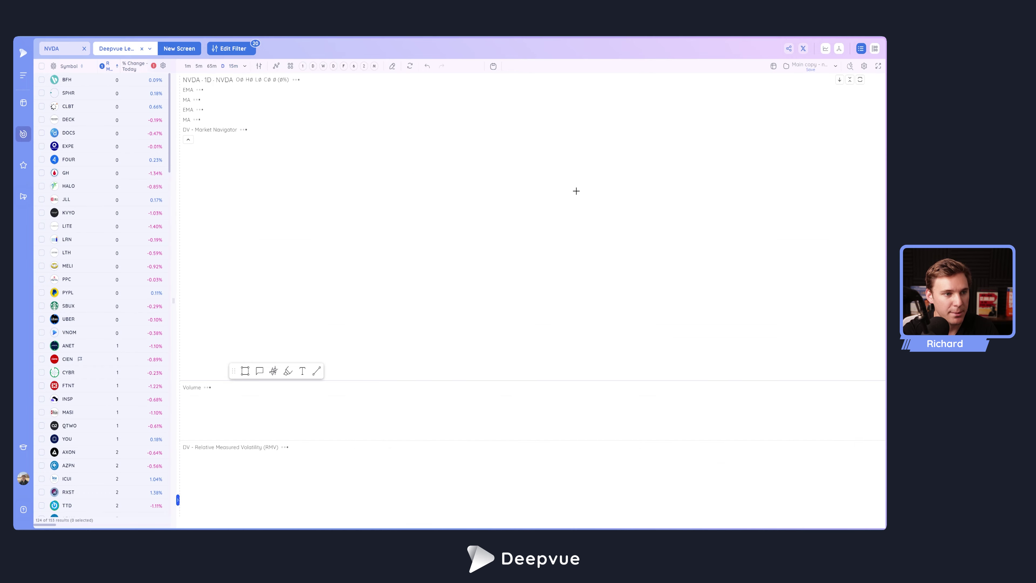
{"action": "scroll", "coordinate": [701, 239], "scroll_direction": "up", "scroll_amount": 5}
{"action": "scroll", "coordinate": [701, 238], "scroll_direction": "up", "scroll_amount": 4}
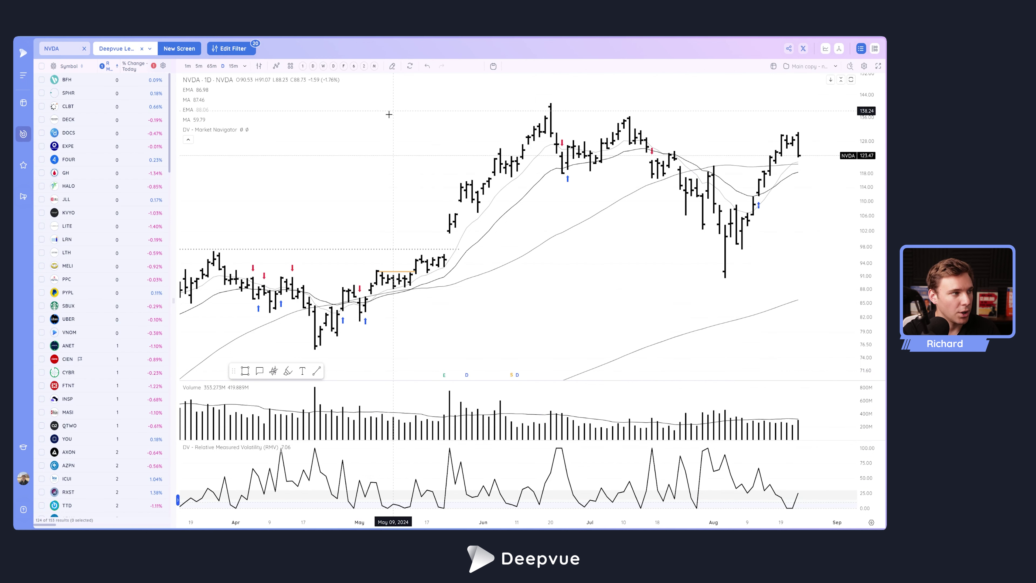
Apply the 15-minute template with Pivots and multiple EMAs to NVDA and view August 14 to 22, 2024.
{"action": "left_click", "coordinate": [344, 66]}
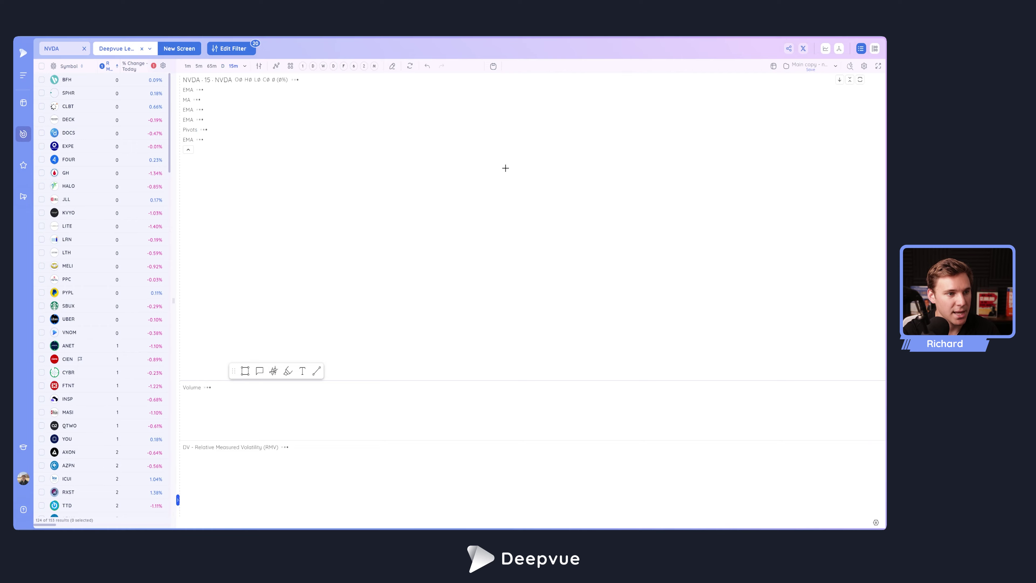
{"action": "scroll", "coordinate": [677, 196], "scroll_direction": "down", "scroll_amount": 3}
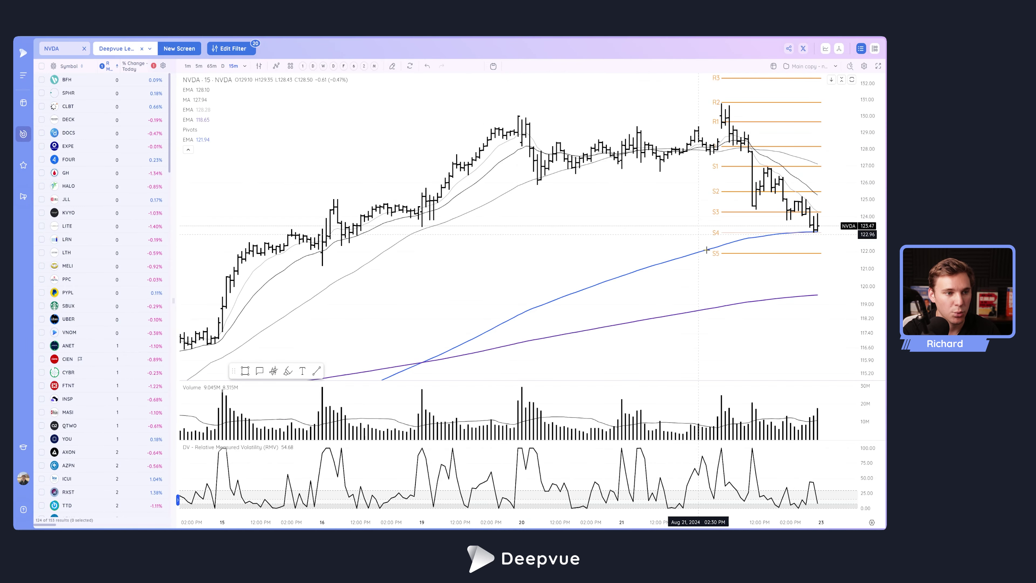
{"action": "scroll", "coordinate": [706, 250], "scroll_direction": "down", "scroll_amount": 1}
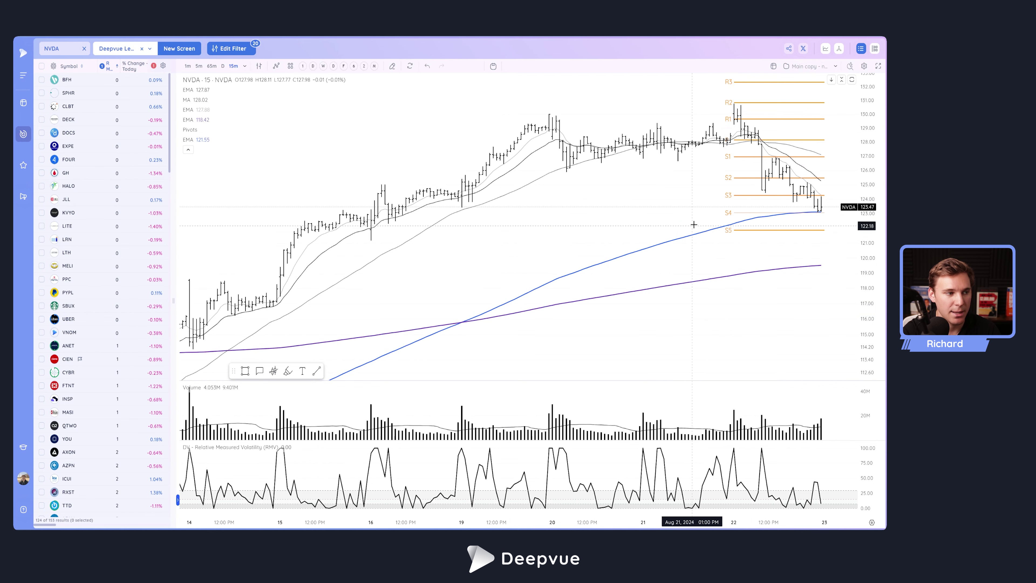